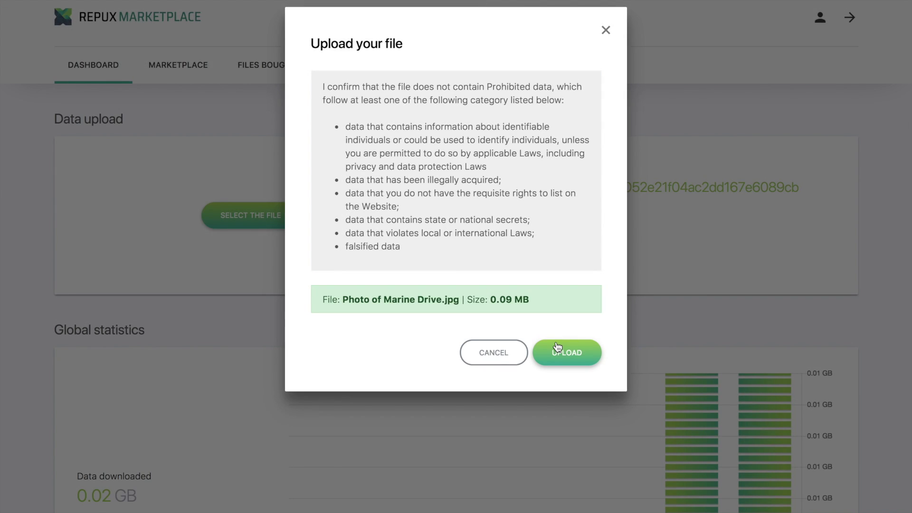
Step: Start uploading Photo of Marine Drive.jpg from the Upload your file dialog
{"action": "left_click", "coordinate": [584, 355]}
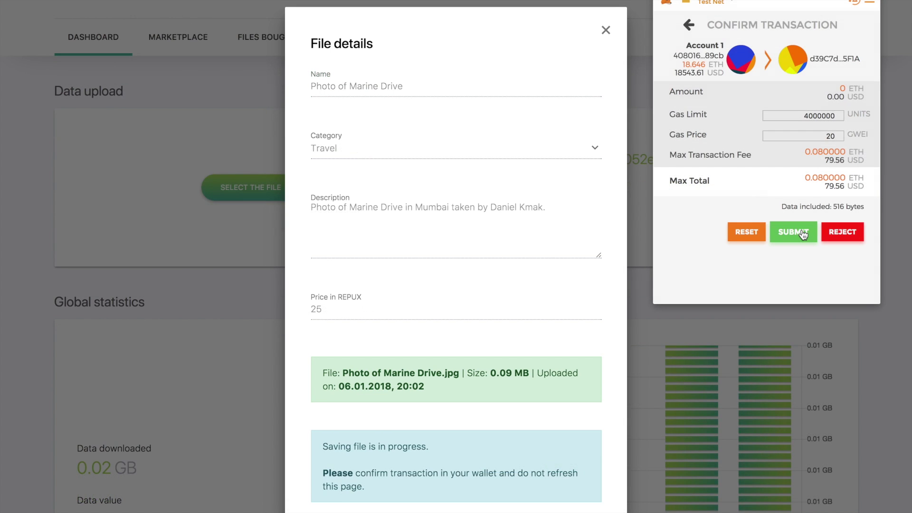
Step: Approve the MetaMask transaction that saves the Photo of Marine Drive listing at 25 REPUX
{"action": "left_click", "coordinate": [801, 229]}
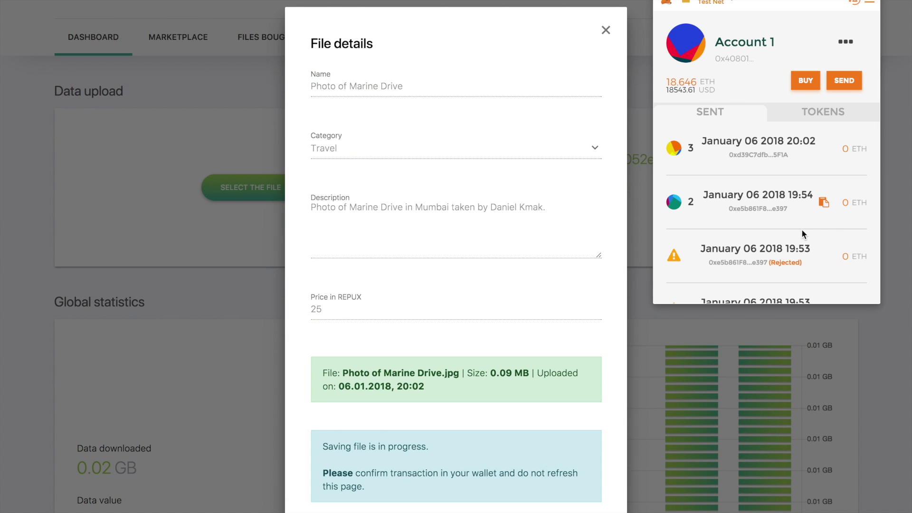
{"action": "mouse_move", "coordinate": [674, 149]}
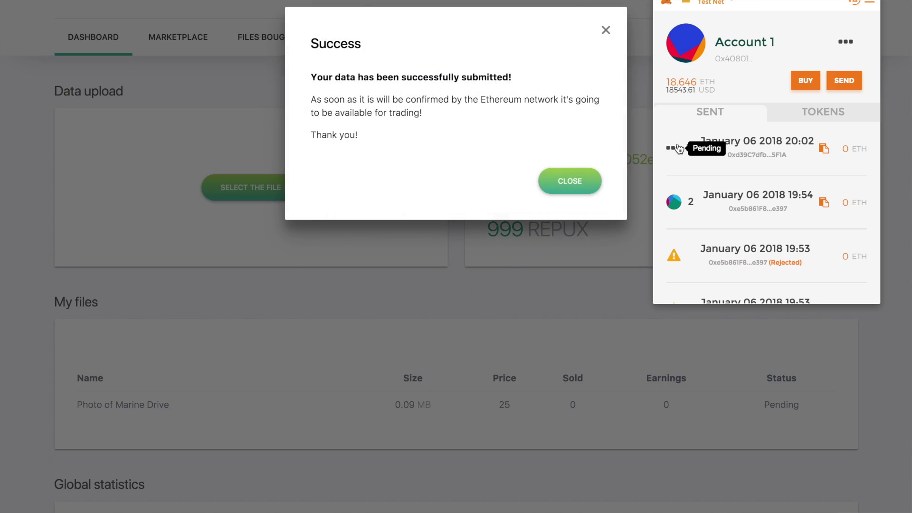
{"action": "scroll", "coordinate": [801, 382], "scroll_direction": "up", "scroll_amount": 3}
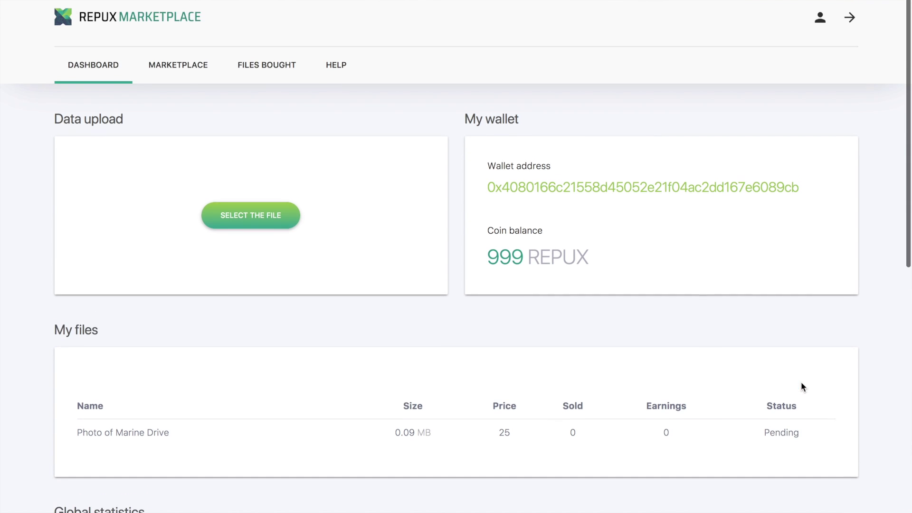
Step: Go to the Marketplace listings to find Photo of Marine Drive
{"action": "left_click", "coordinate": [198, 65]}
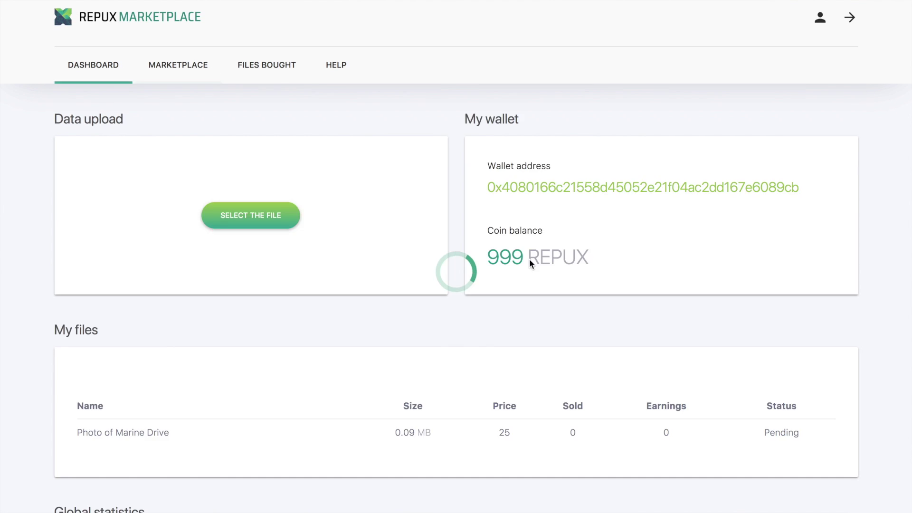
{"action": "scroll", "coordinate": [692, 368], "scroll_direction": "down", "scroll_amount": 1}
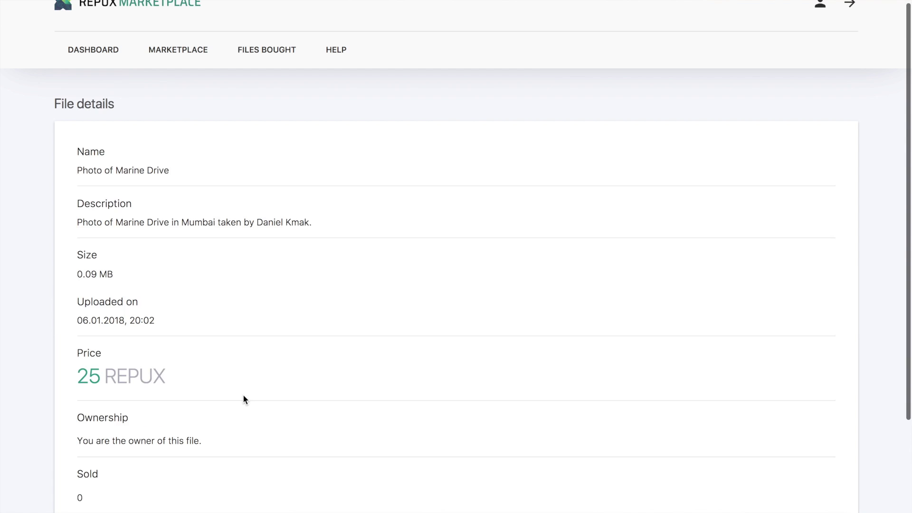
{"action": "scroll", "coordinate": [243, 399], "scroll_direction": "down", "scroll_amount": 2}
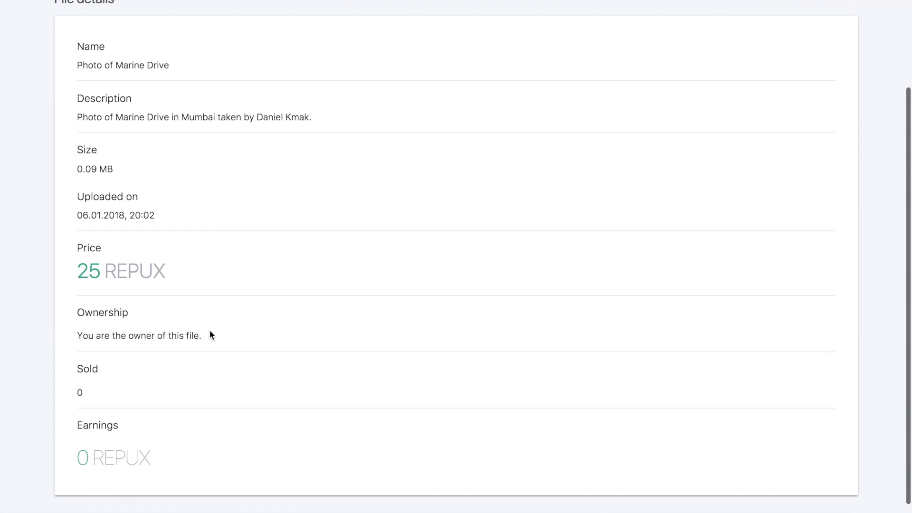
{"action": "scroll", "coordinate": [210, 330], "scroll_direction": "up", "scroll_amount": 4}
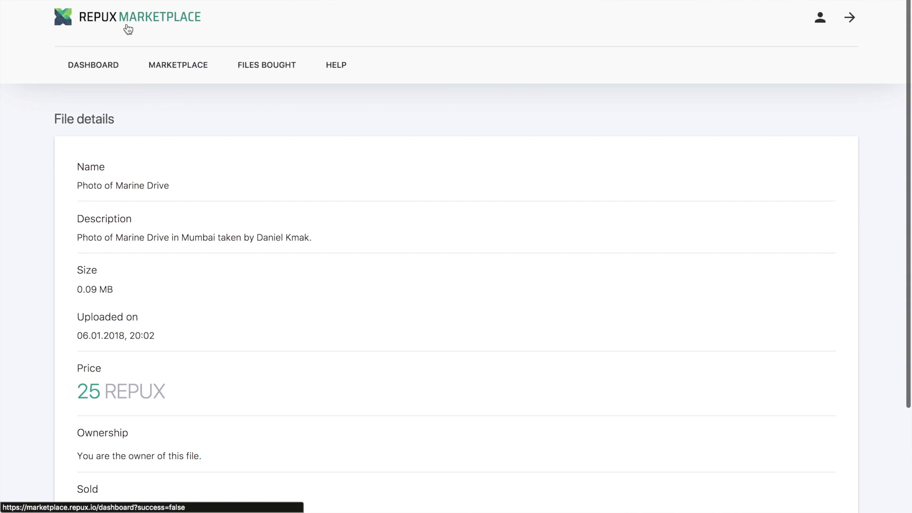
{"action": "scroll", "coordinate": [389, 237], "scroll_direction": "down", "scroll_amount": 2}
{"action": "scroll", "coordinate": [654, 270], "scroll_direction": "down", "scroll_amount": 2}
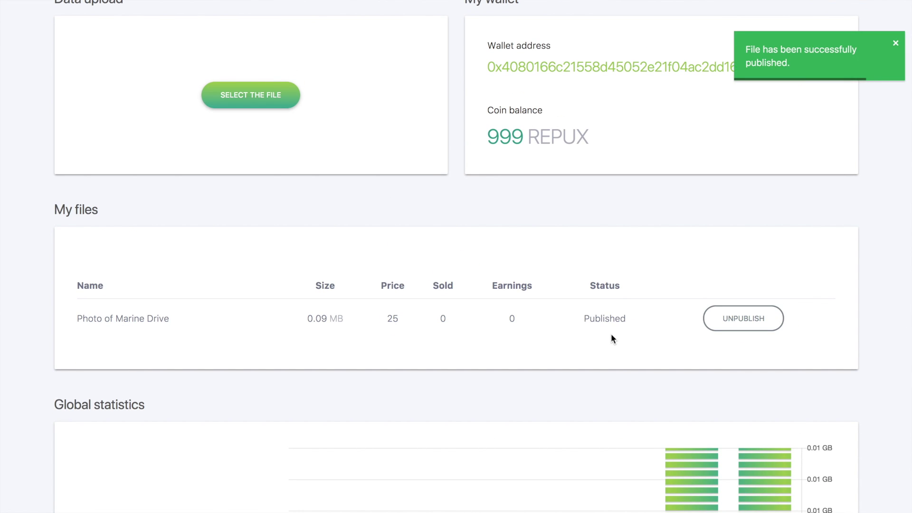
{"action": "scroll", "coordinate": [186, 271], "scroll_direction": "up", "scroll_amount": 1}
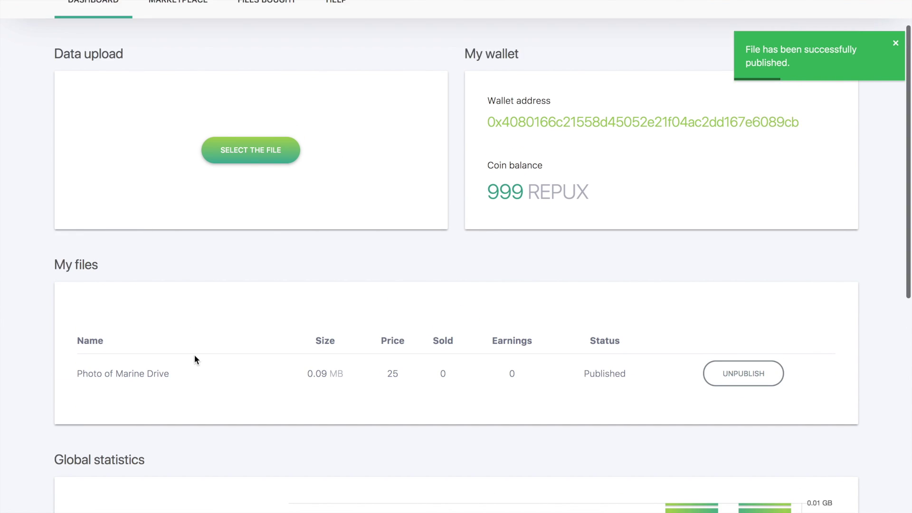
Step: Return to the Marketplace listings to confirm Photo of Marine Drive is published
{"action": "left_click", "coordinate": [190, 10]}
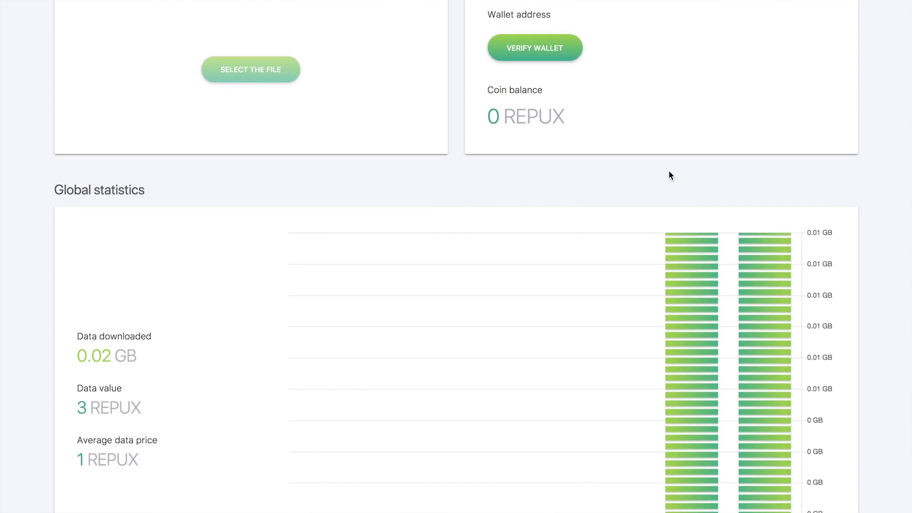
Step: Verify the second account's wallet for a 1000 REPUX balance, then return to the Marketplace
{"action": "left_click", "coordinate": [203, 58]}
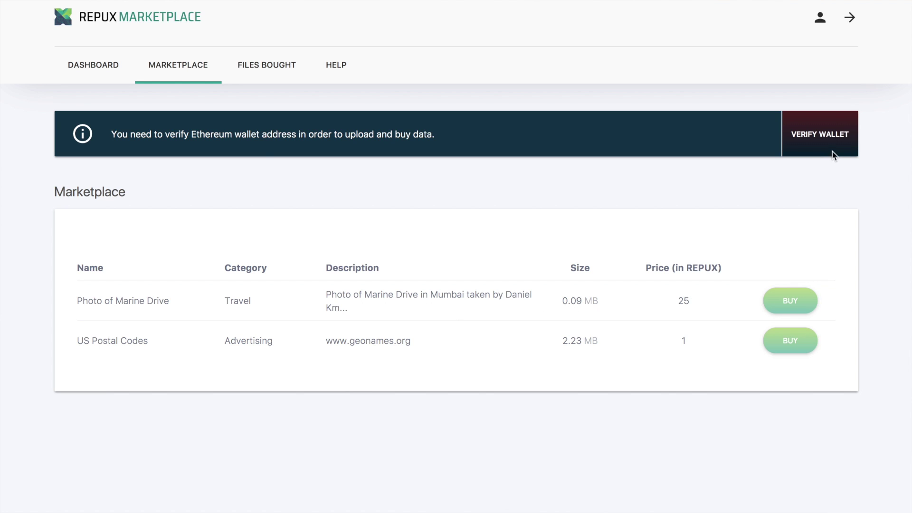
{"action": "left_click", "coordinate": [113, 64]}
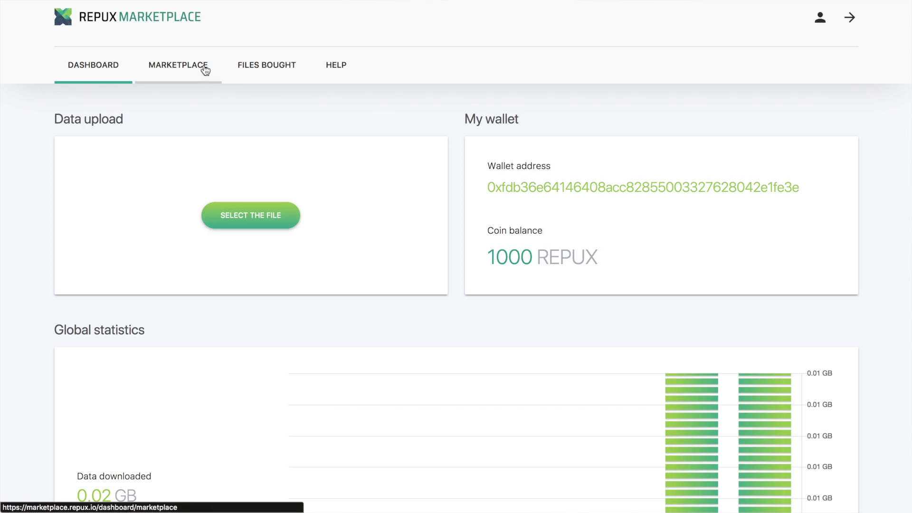
{"action": "left_click", "coordinate": [205, 68]}
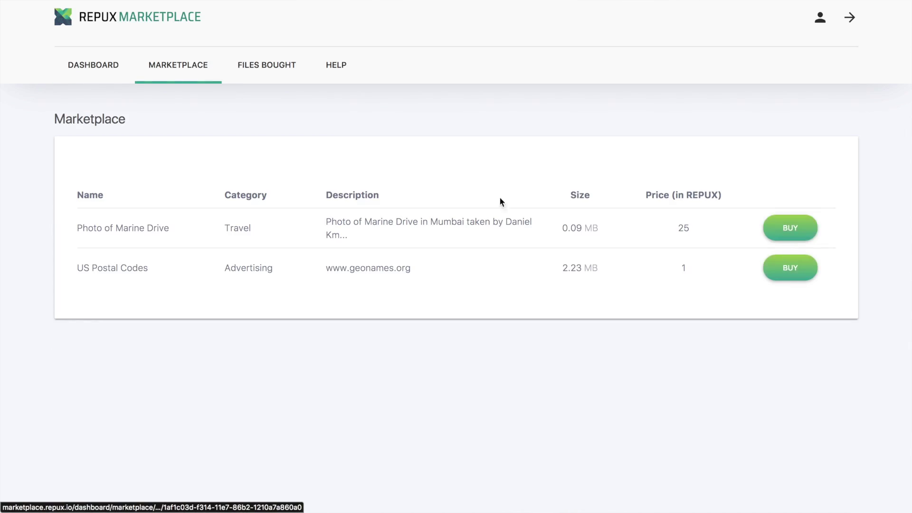
Step: Buy Photo of Marine Drive with the second account, download it, and launch the image
{"action": "left_click", "coordinate": [789, 226]}
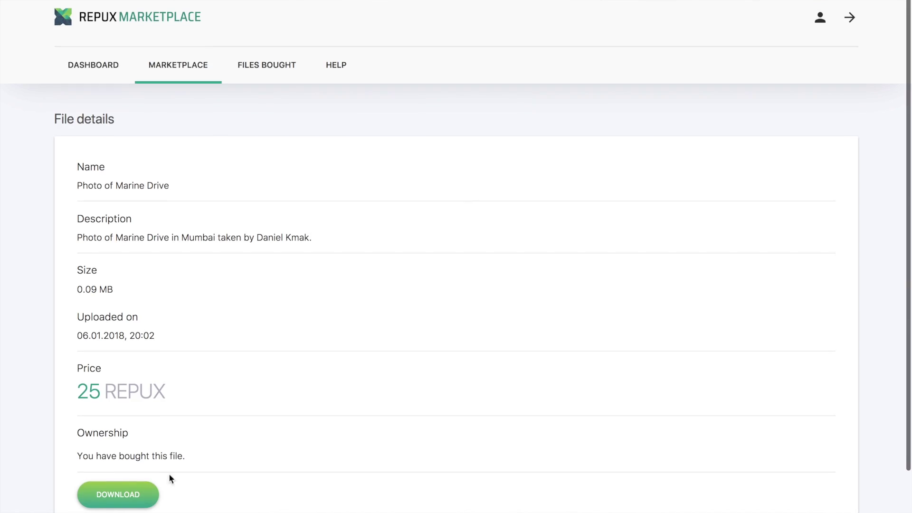
{"action": "left_click", "coordinate": [145, 492]}
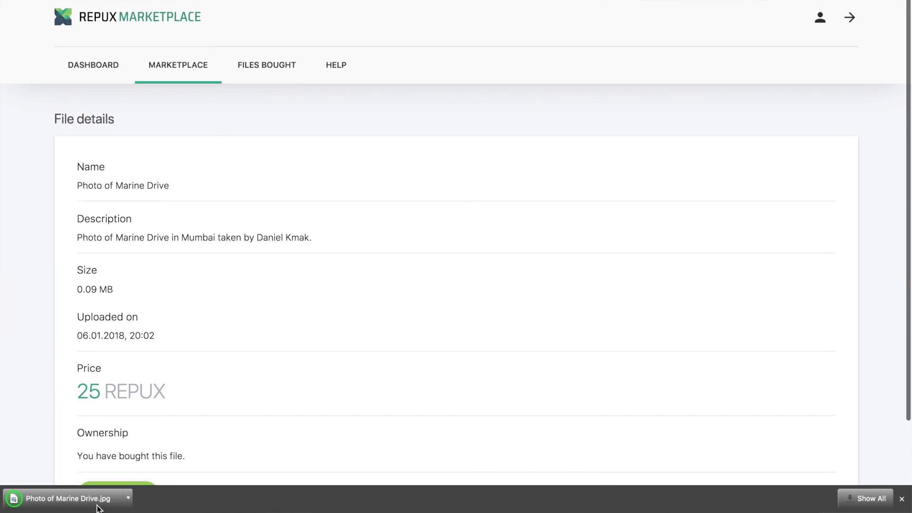
{"action": "left_click", "coordinate": [68, 499]}
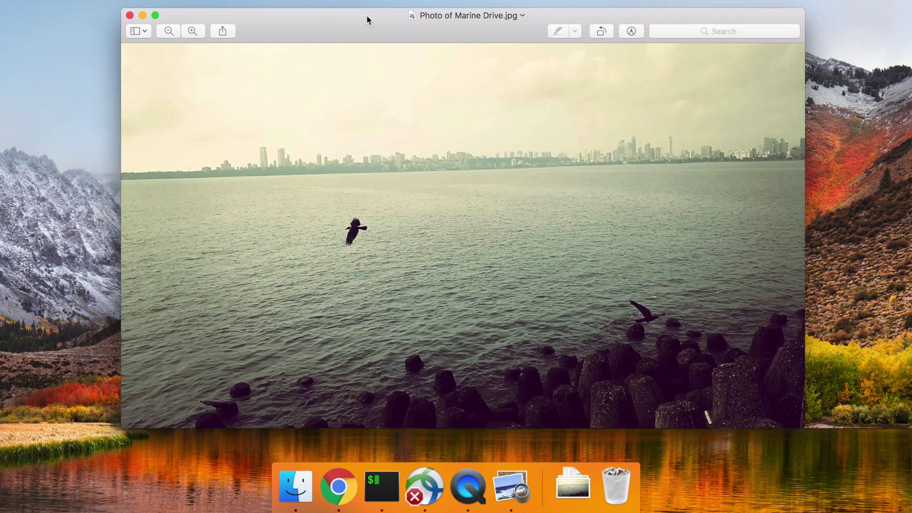
Step: Make Photo of Marine Drive.jpg fill the screen in Preview
{"action": "left_click", "coordinate": [164, 18]}
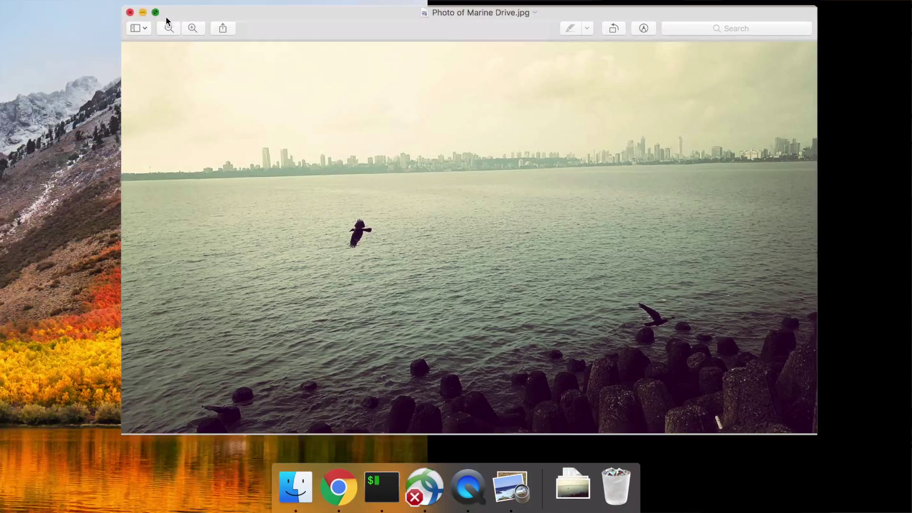